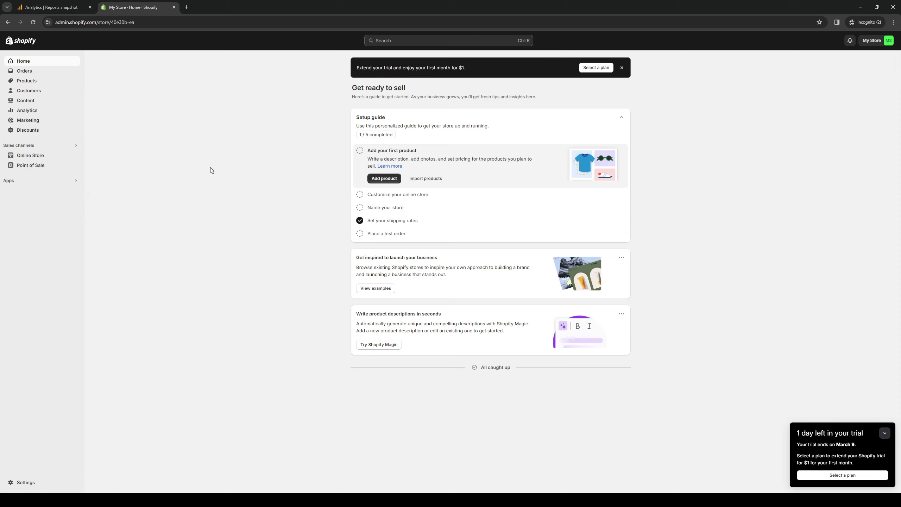
- Search the admin for 'ecompo', then bring up the store's installed apps list
left_click(428, 41)
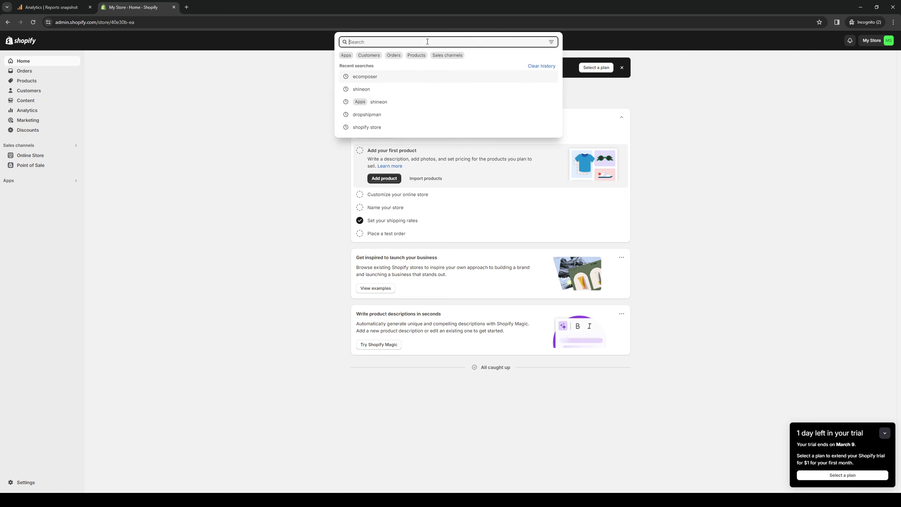
type("ecomposer")
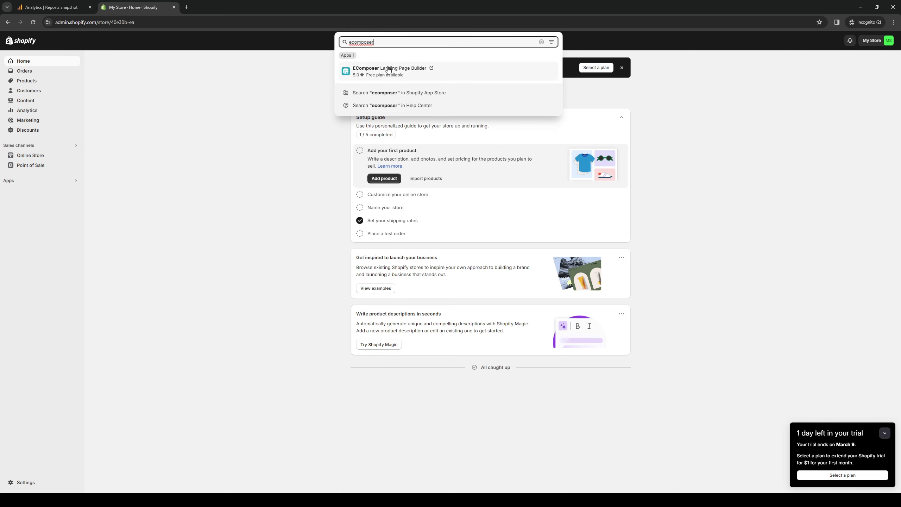
left_click(181, 218)
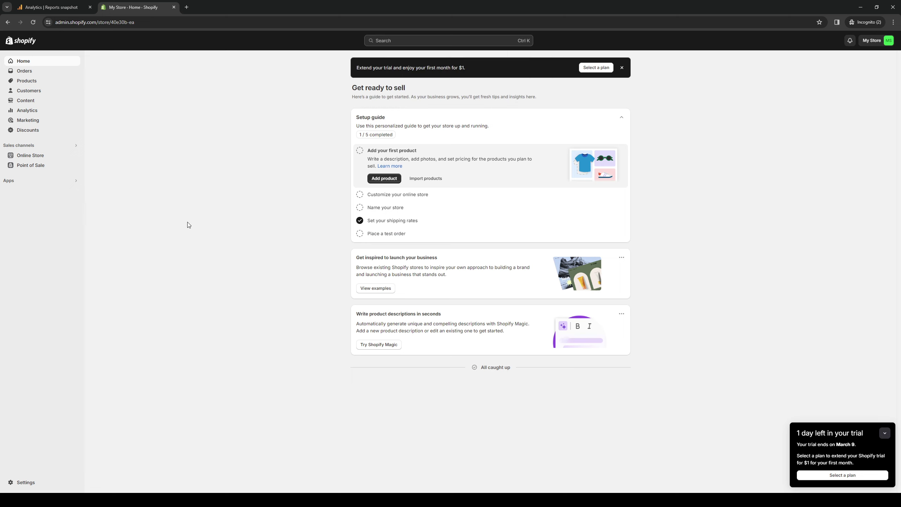
left_click(77, 181)
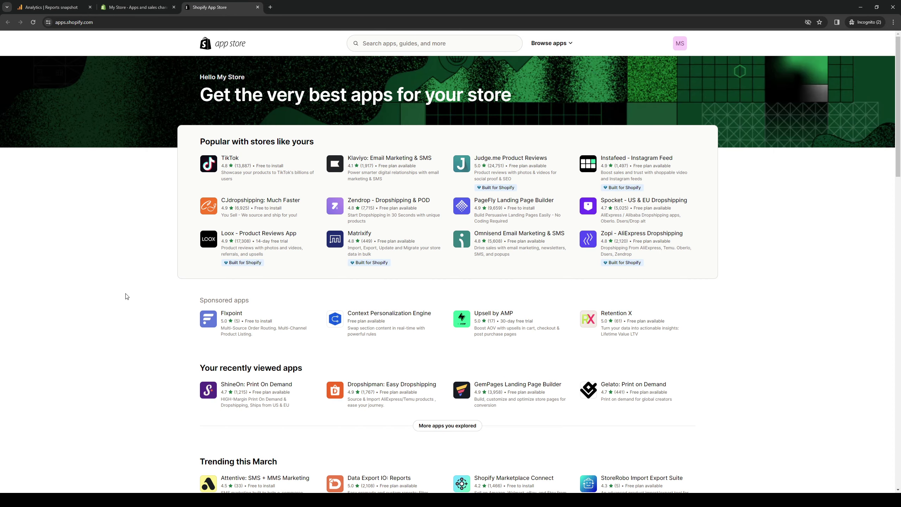
- Search the App Store for 'ecomposer' to list EComposer Landing Page Builder among 21 results
scroll(327, 277, "down", 7)
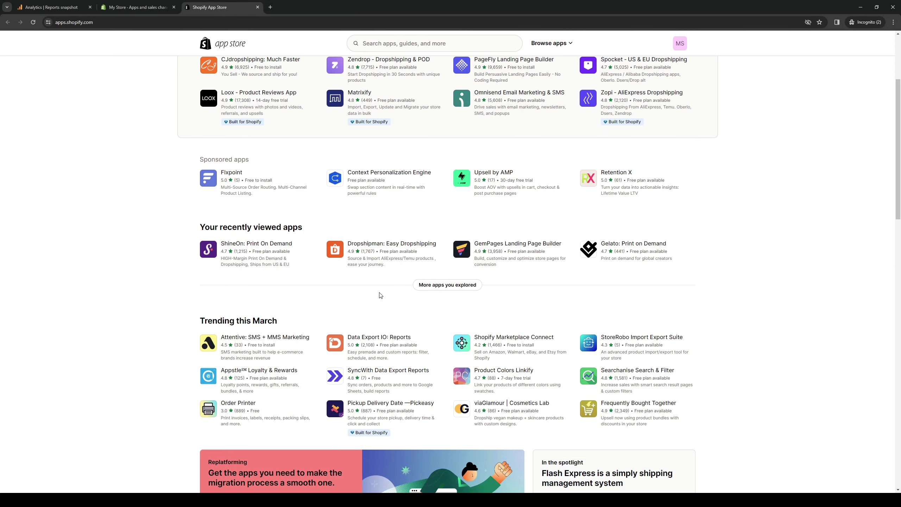
scroll(647, 282, "up", 2)
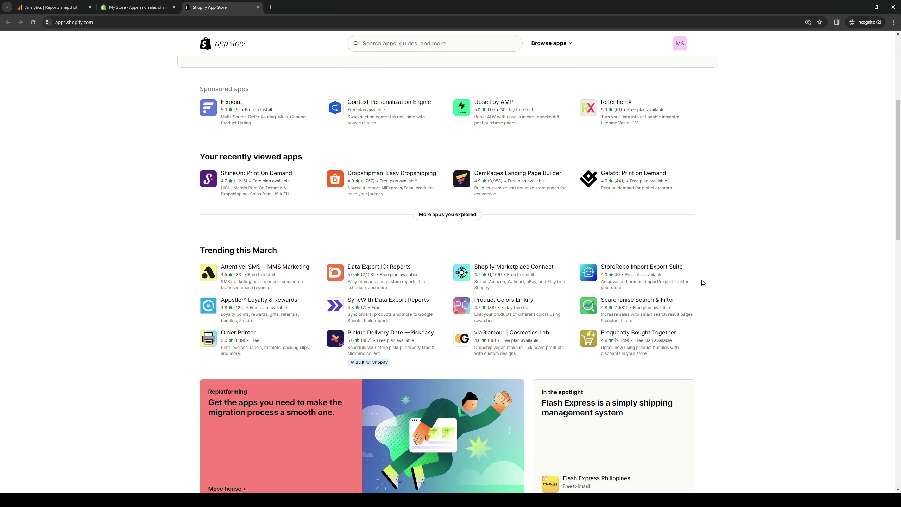
scroll(702, 282, "down", 10)
scroll(723, 268, "down", 5)
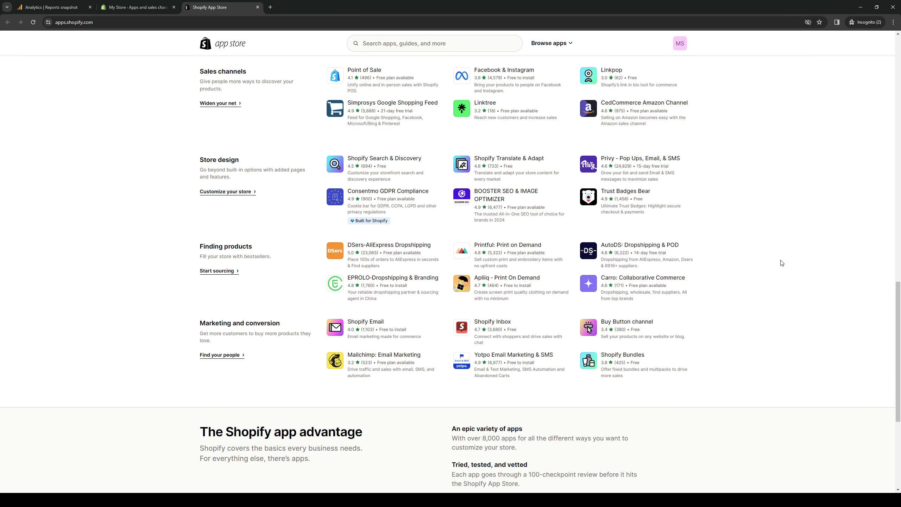
scroll(506, 291, "up", 5)
scroll(506, 291, "up", 18)
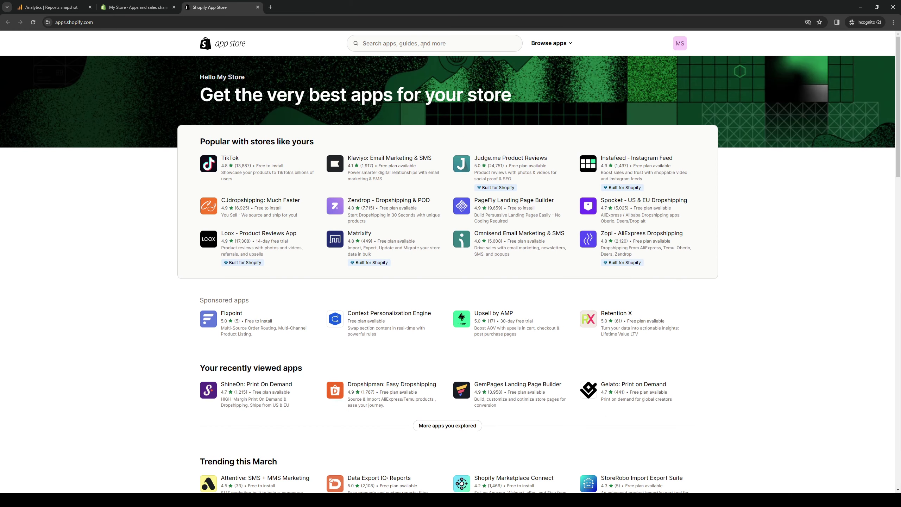
left_click(423, 45)
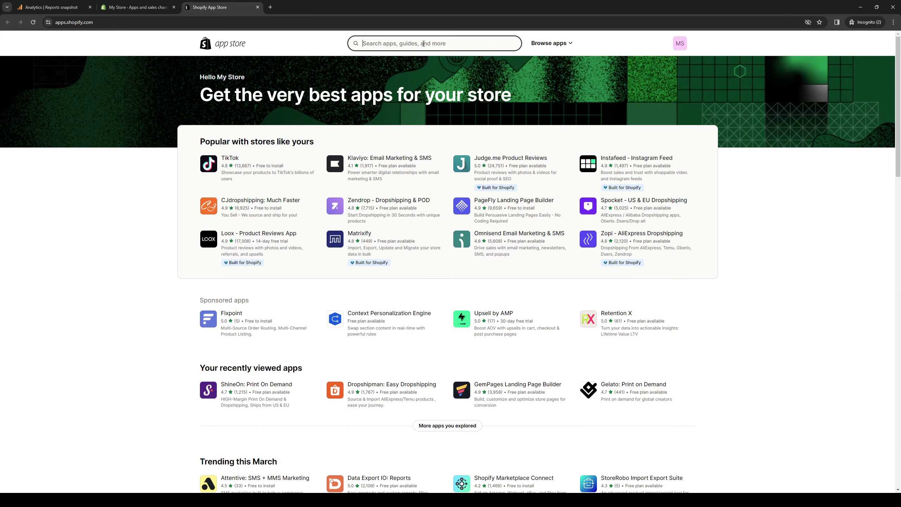
type("ec")
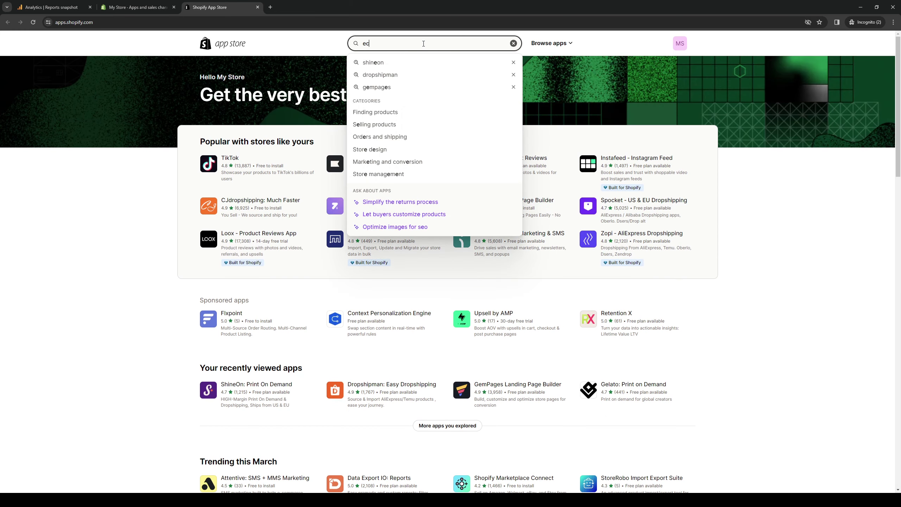
type("omposer")
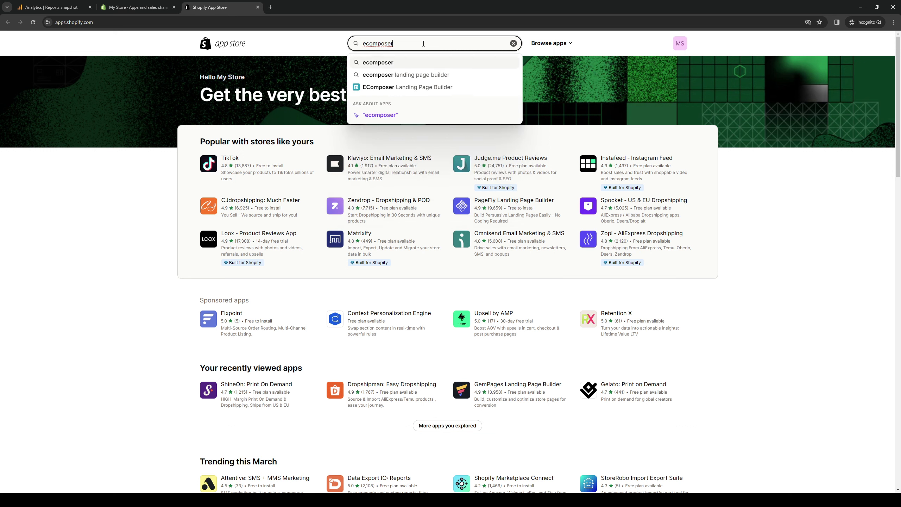
left_click(409, 62)
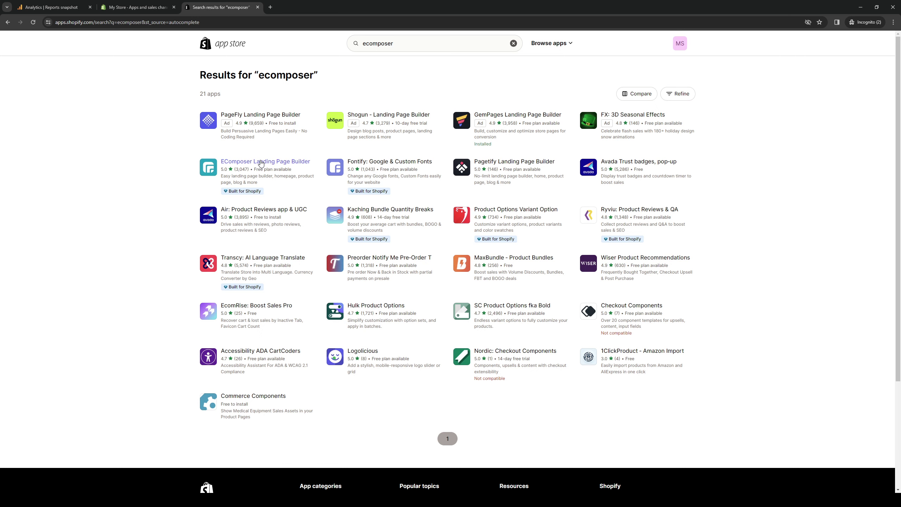
- Open the EComposer Landing Page Builder listing and review its details and pricing
left_click(299, 163)
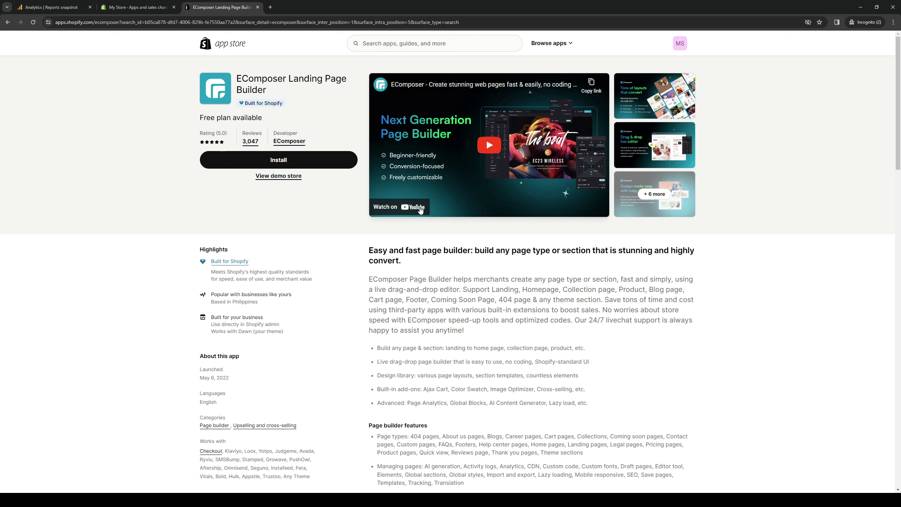
scroll(355, 188, "down", 8)
scroll(335, 181, "up", 8)
scroll(113, 248, "down", 5)
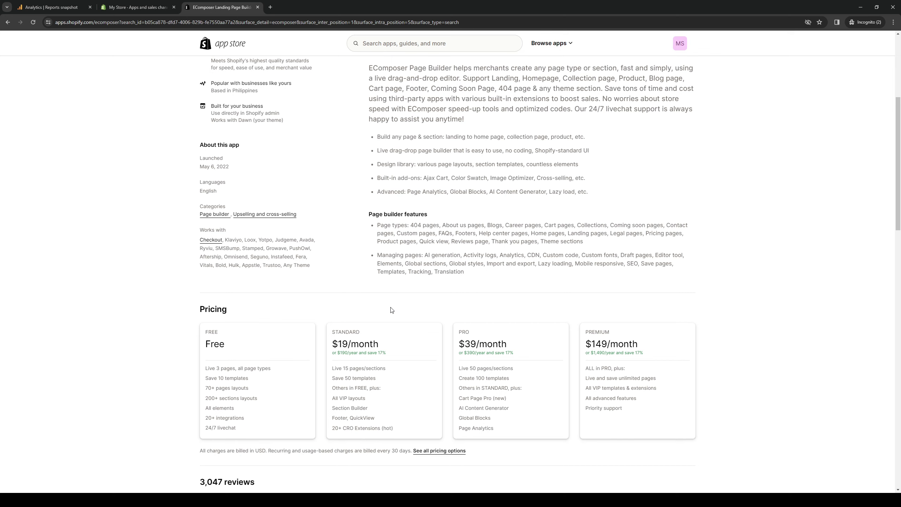
scroll(356, 312, "up", 3)
scroll(356, 313, "up", 2)
scroll(357, 308, "down", 6)
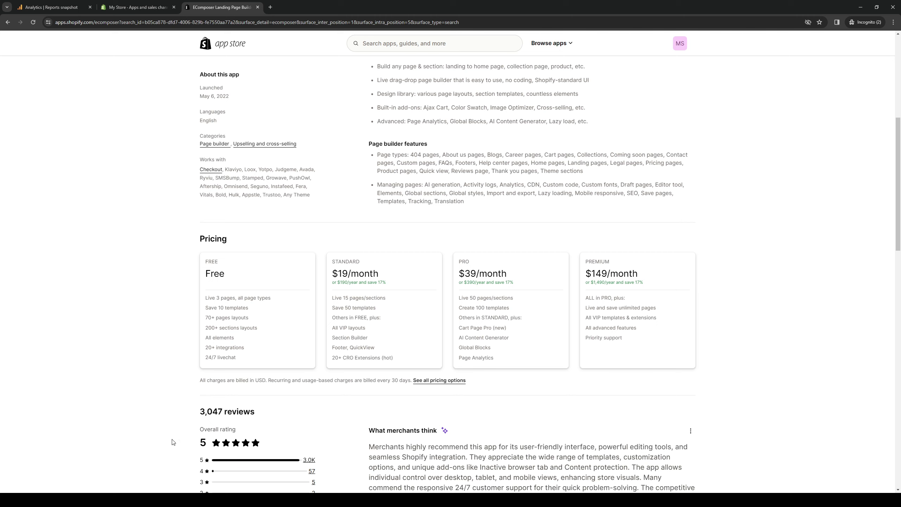
scroll(75, 335, "up", 6)
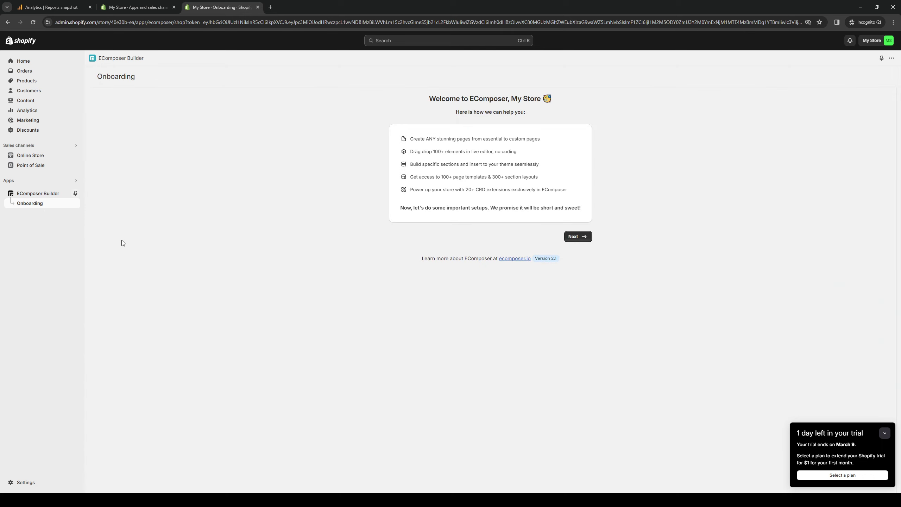
- Complete EComposer onboarding, keeping the Dawn theme and saving the storefront password
left_click(578, 237)
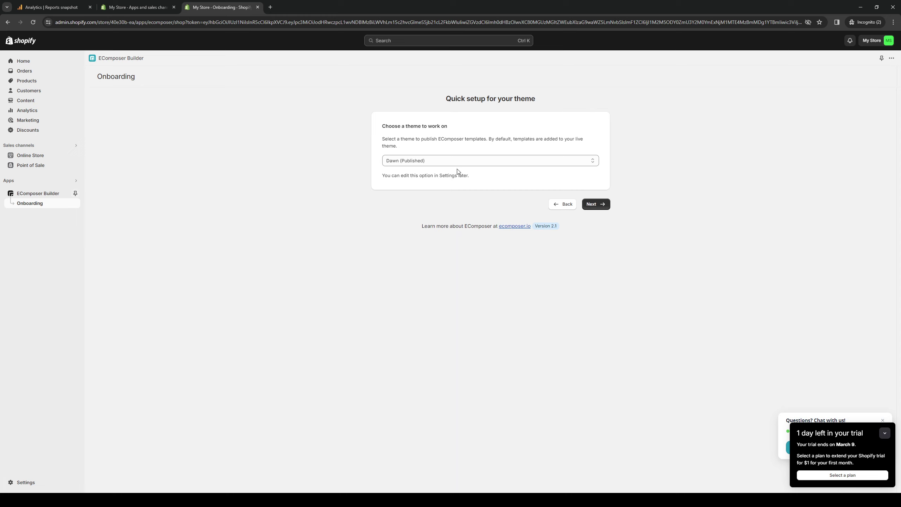
left_click(592, 205)
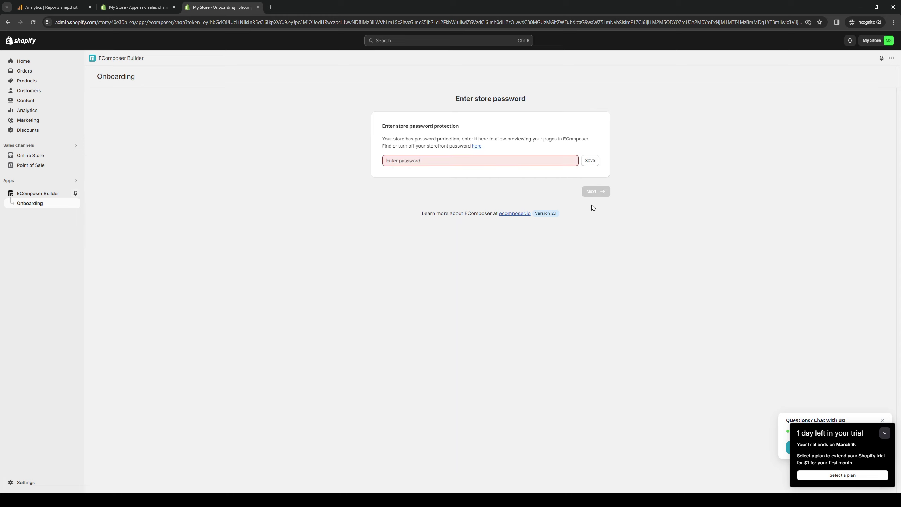
left_click(552, 160)
key("Return")
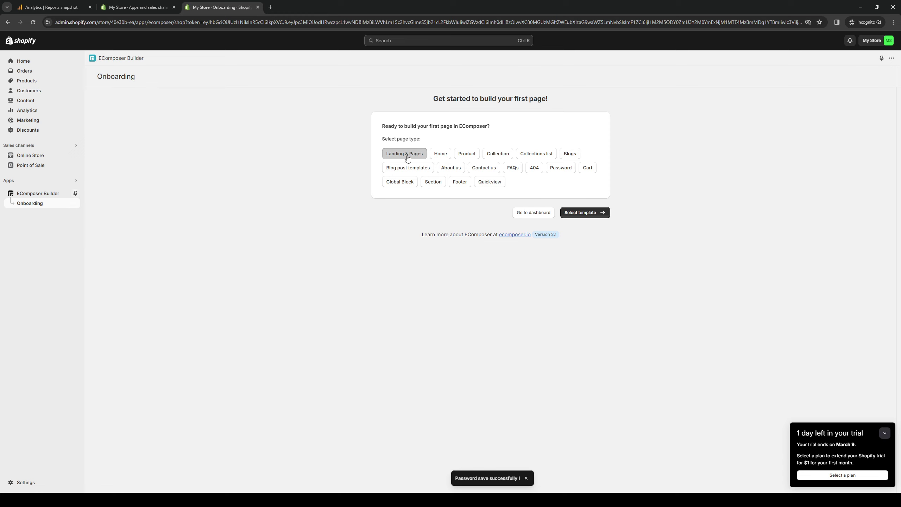
left_click(586, 213)
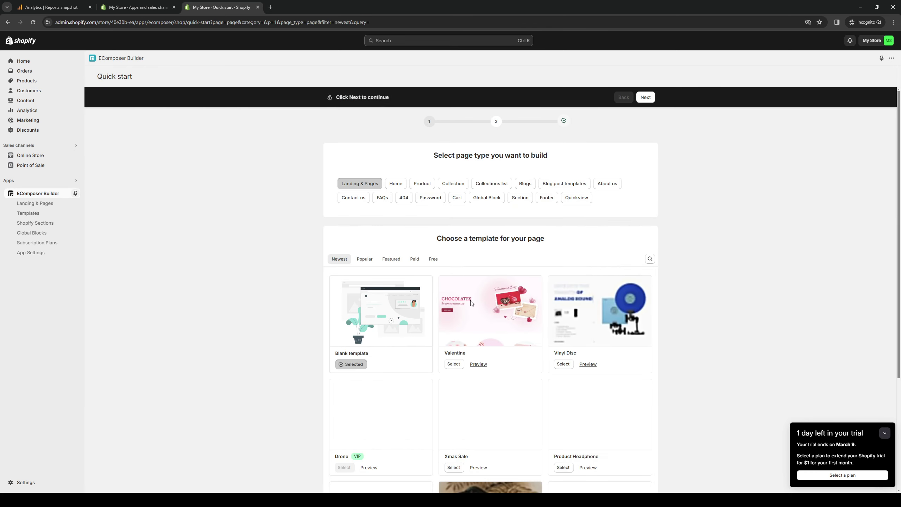
- Browse template pages 2 and 1 and pick the Product Headphone template
scroll(504, 284, "down", 2)
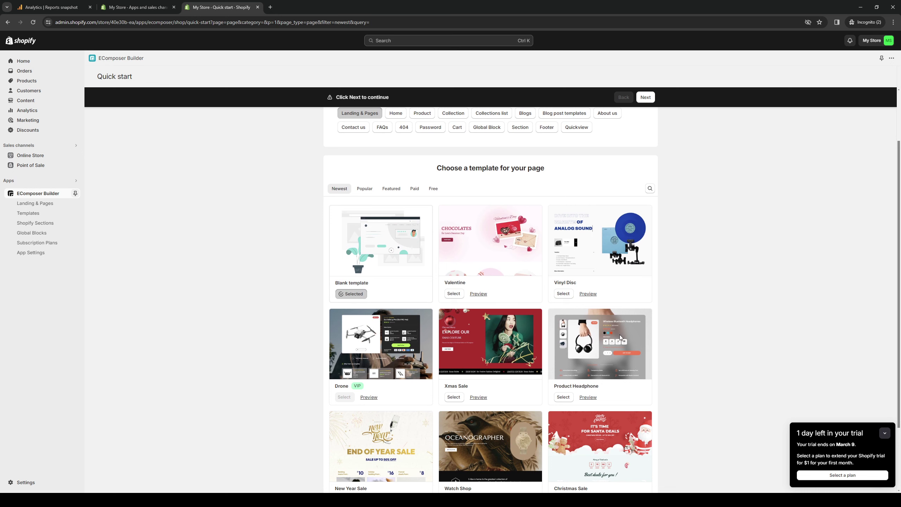
scroll(621, 338, "down", 3)
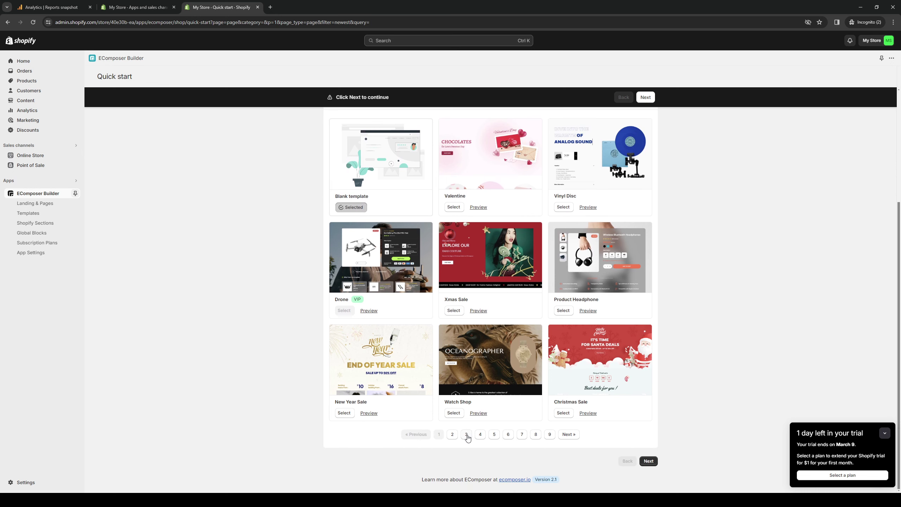
left_click(453, 436)
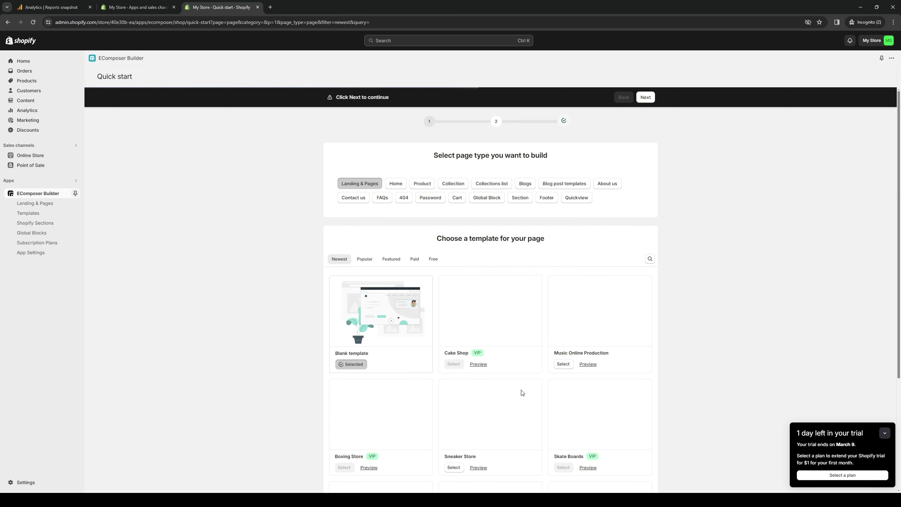
scroll(417, 305, "down", 4)
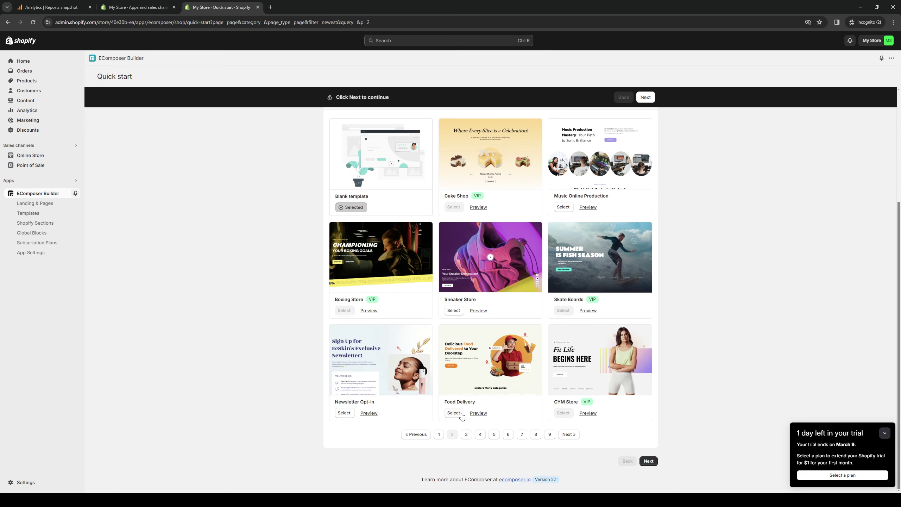
left_click(439, 435)
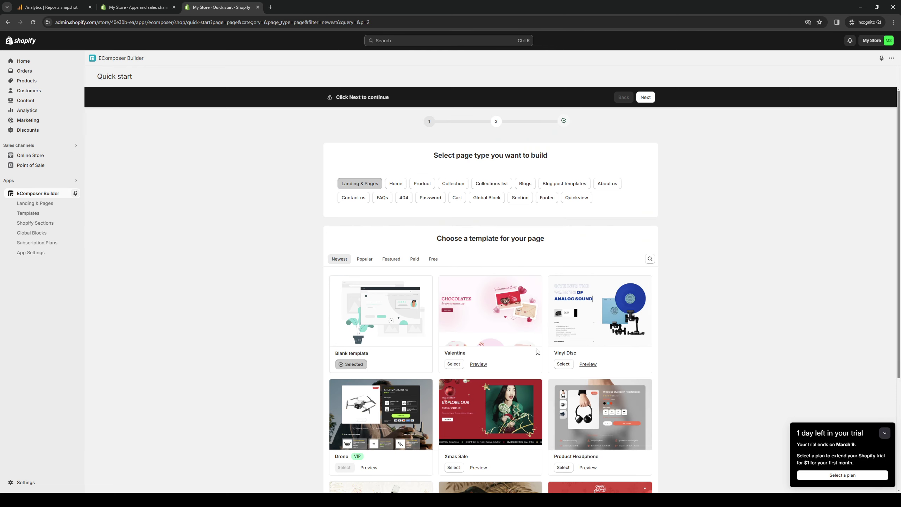
scroll(524, 310, "down", 4)
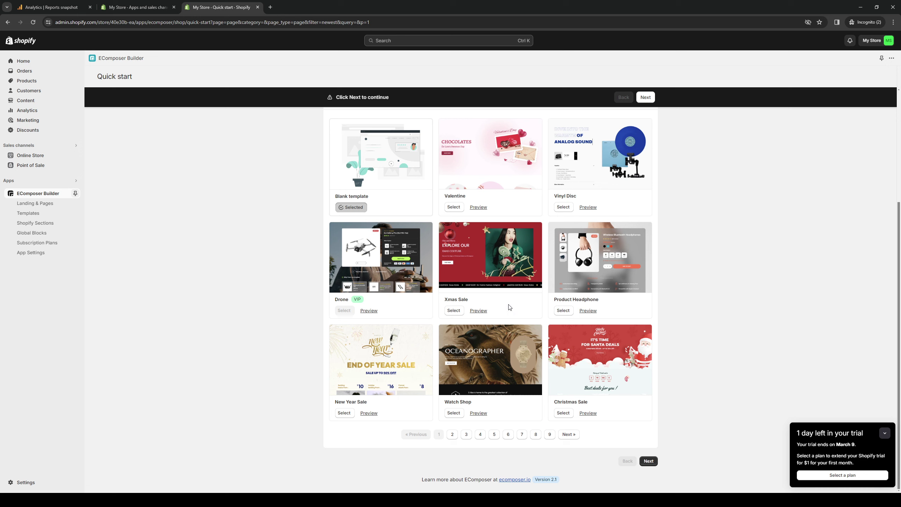
left_click(569, 311)
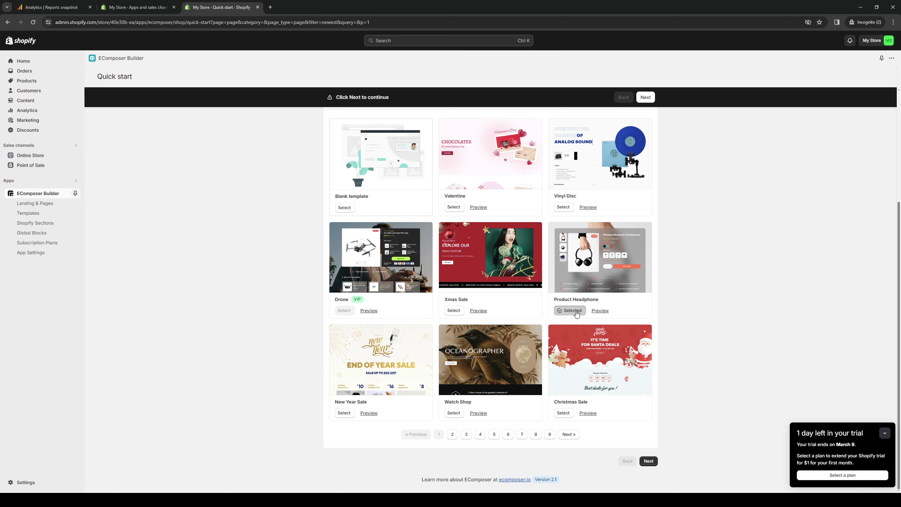
left_click(649, 460)
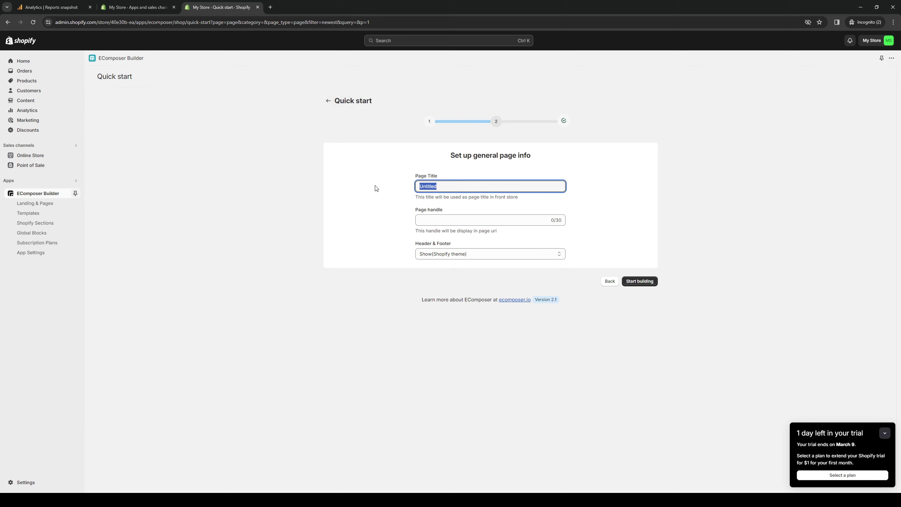
- Title the new page 'Big Sale' and start building it in the editor
type("Big Sale")
left_click(640, 281)
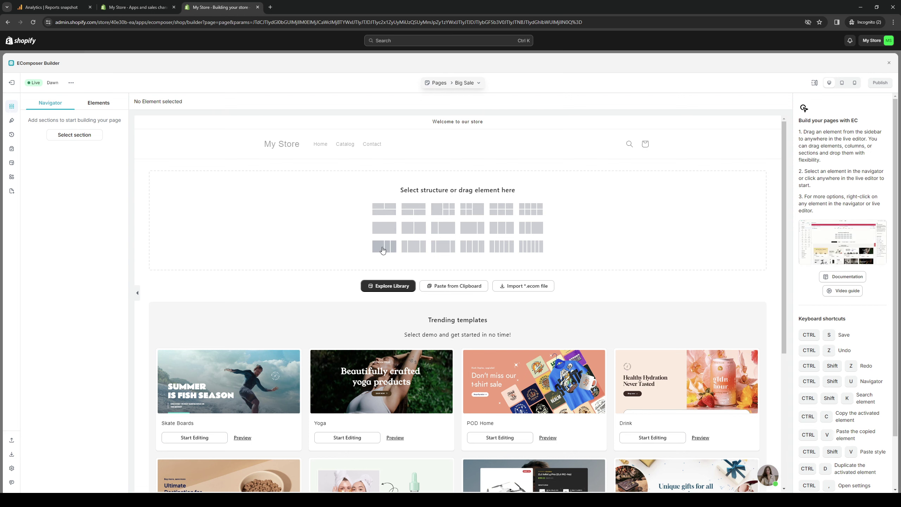
- Add a one-column row above a two-column row and check the structure in Navigator
left_click(413, 209)
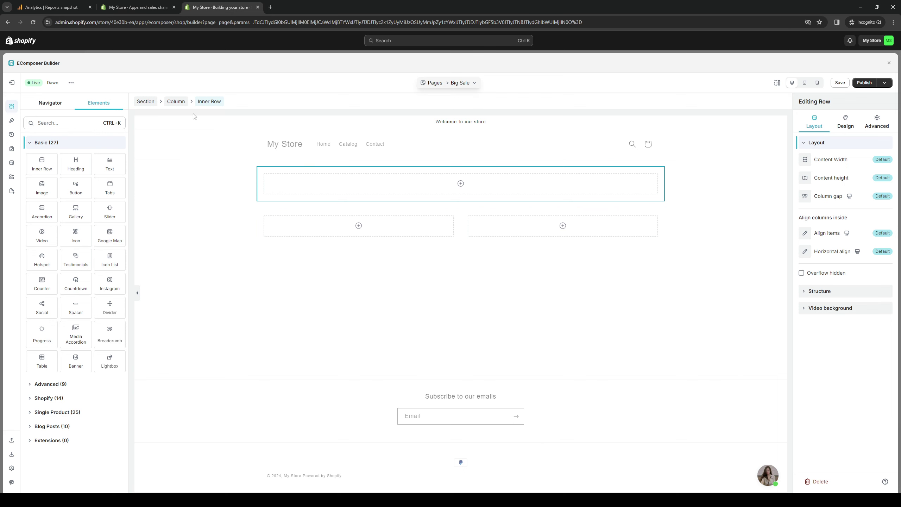
left_click(56, 111)
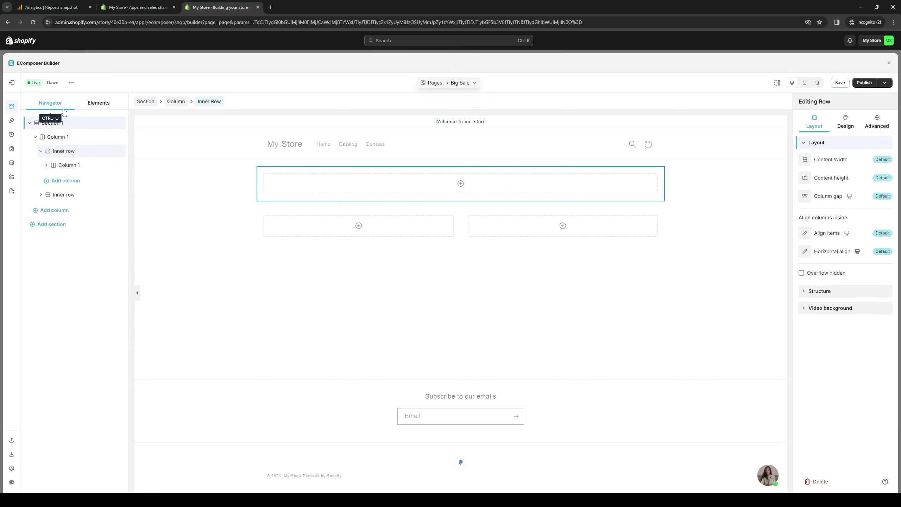
left_click(193, 279)
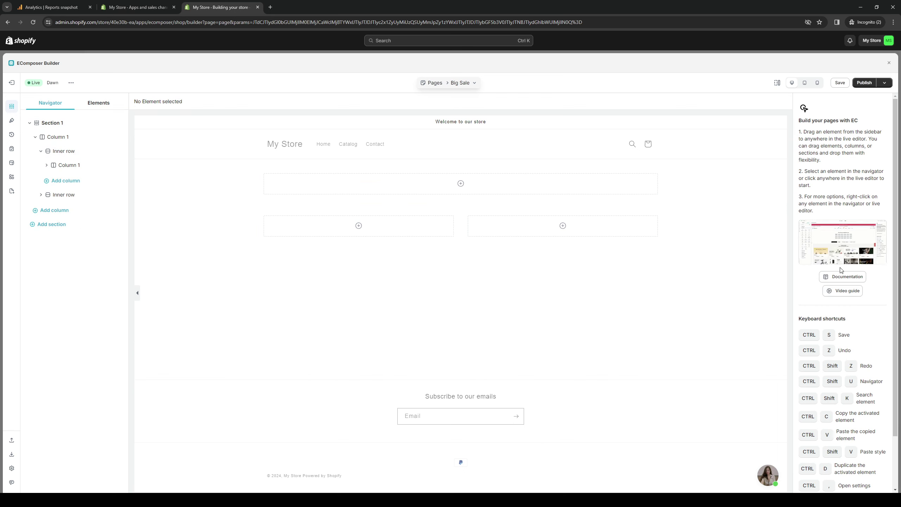
left_click(58, 124)
left_click(397, 193)
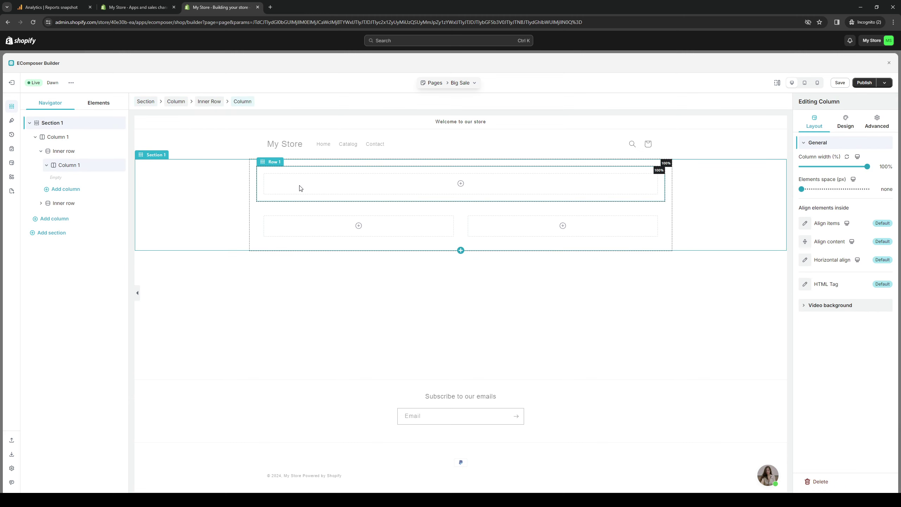
left_click(461, 185)
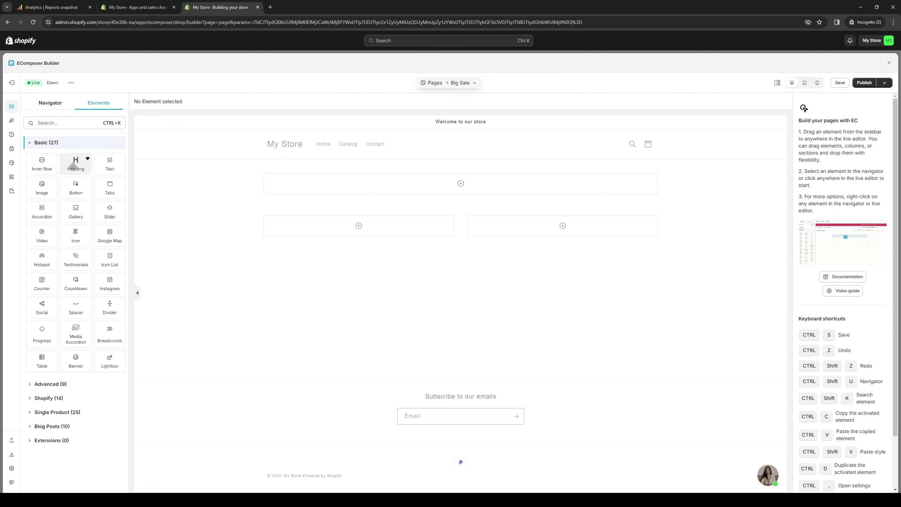
- Place a Heading in the top row and change its text to 'Big Sale'
left_click_drag(71, 165, 460, 183)
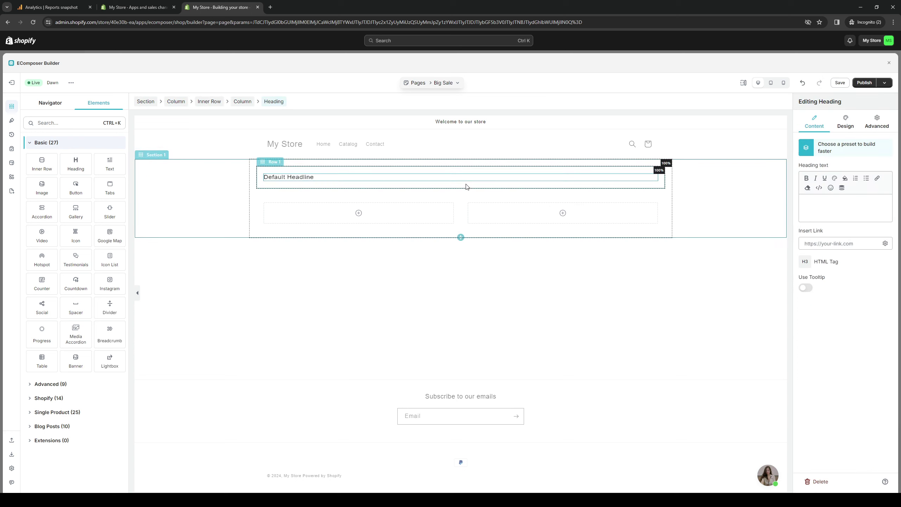
left_click(316, 176)
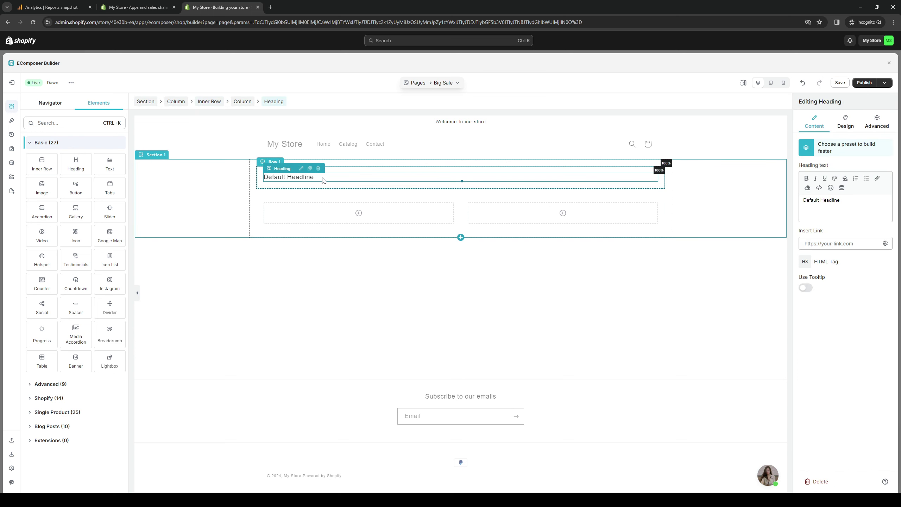
key("ctrl+a")
type("Big Sale")
- Duplicate the Big Sale heading, then delete the duplicate copy
right_click(323, 180)
left_click(249, 262)
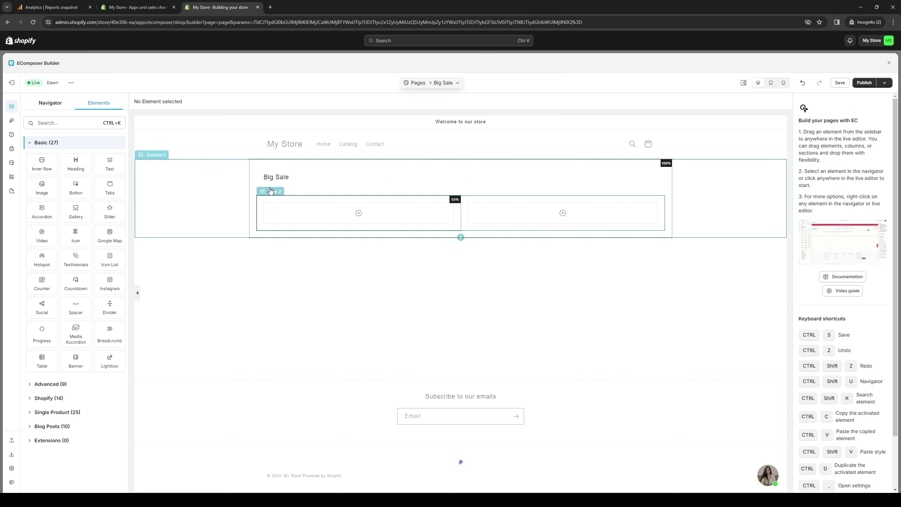
left_click(293, 178)
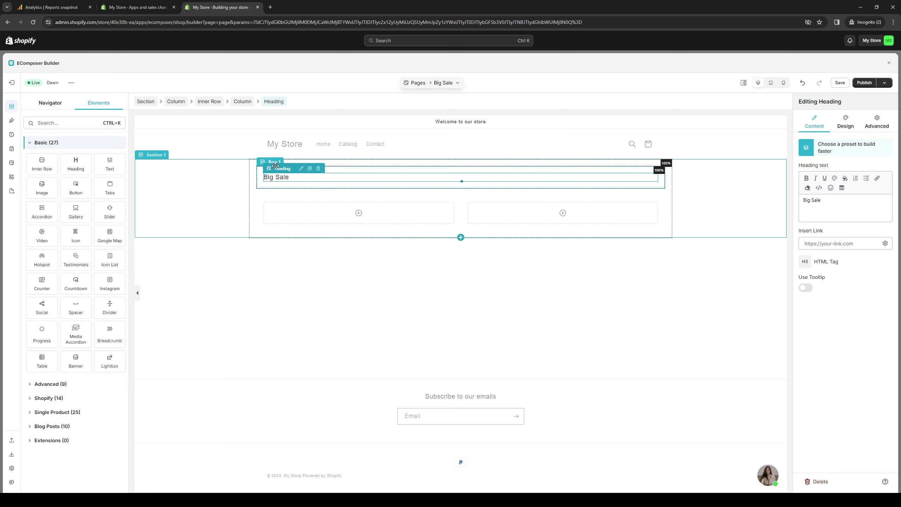
left_click(310, 169)
left_click(299, 194)
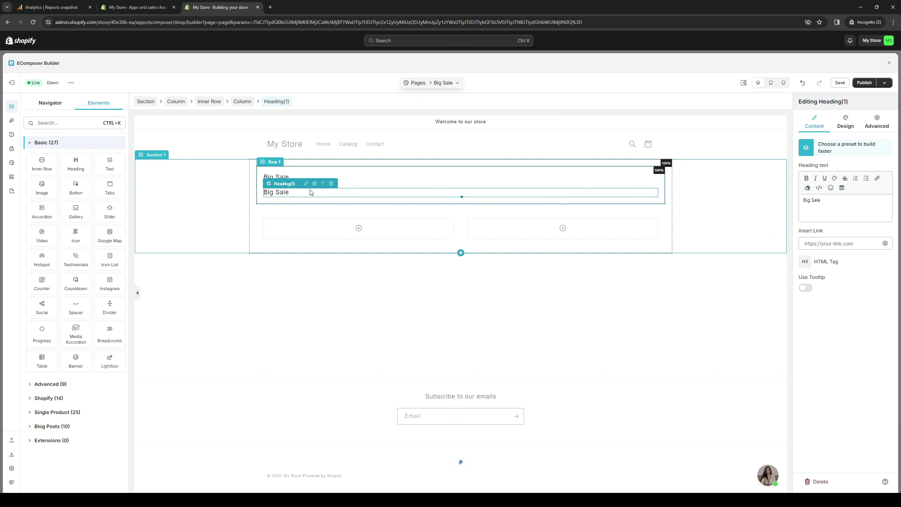
left_click(328, 184)
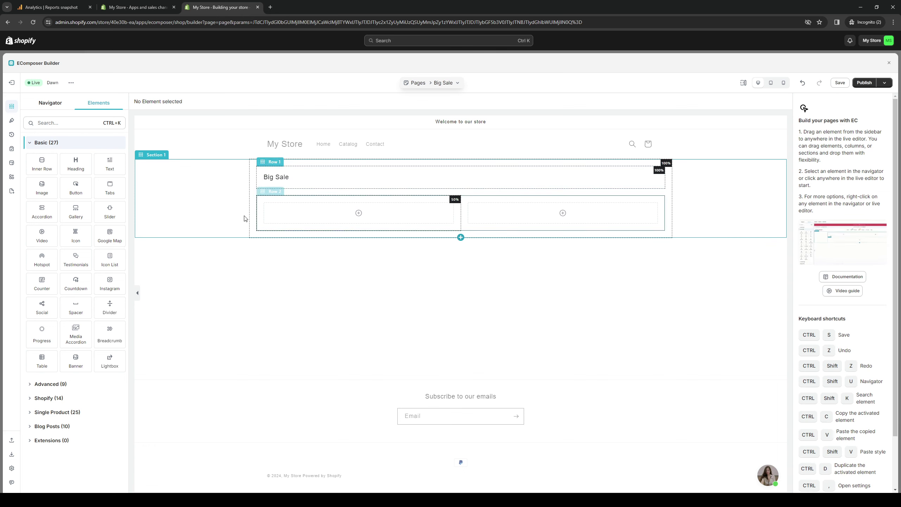
left_click(284, 177)
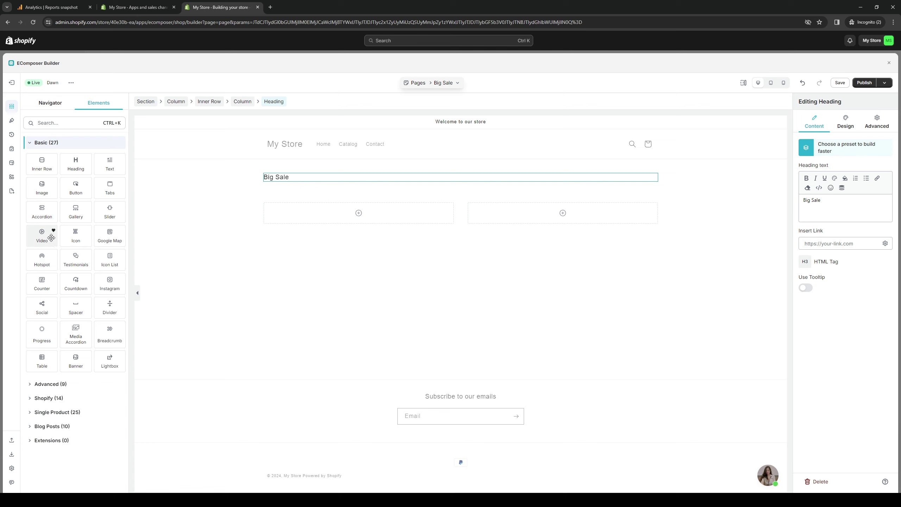
- Put a Video element in the left column and an Instagram element in the right column
left_click_drag(51, 237, 379, 214)
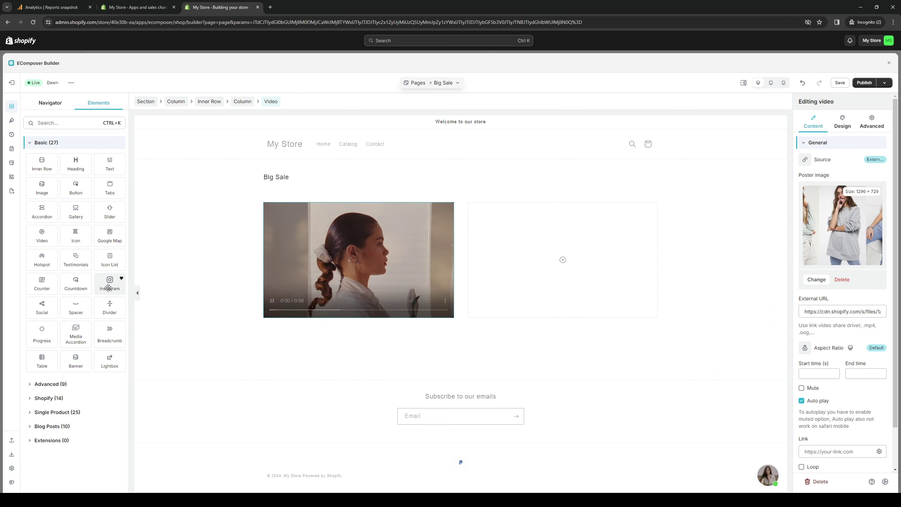
left_click_drag(108, 287, 490, 307)
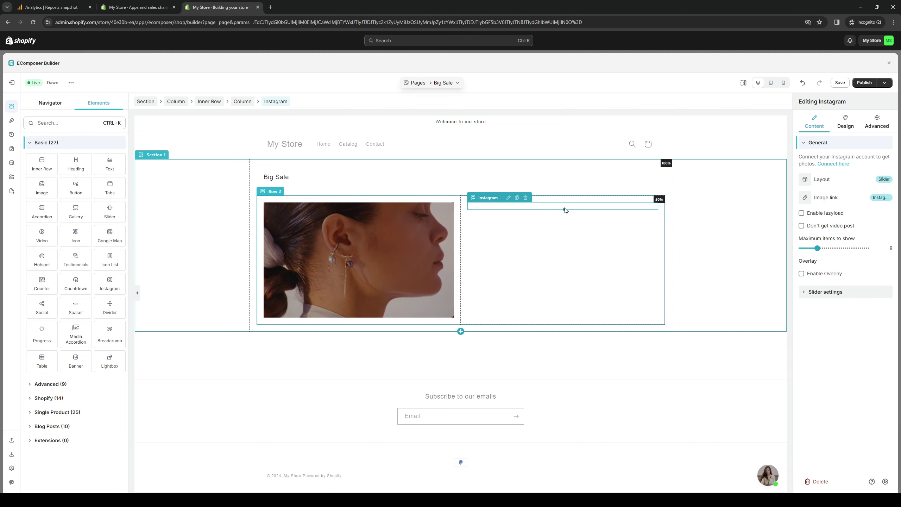
left_click(257, 425)
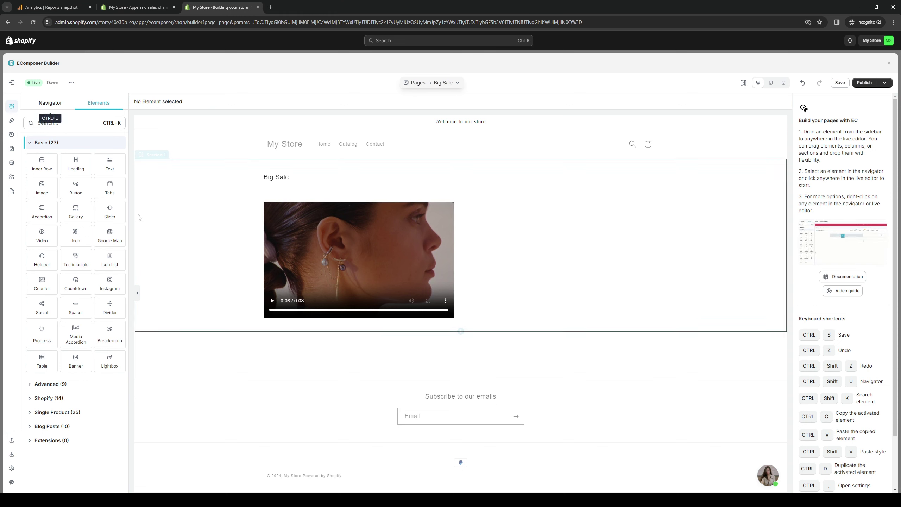